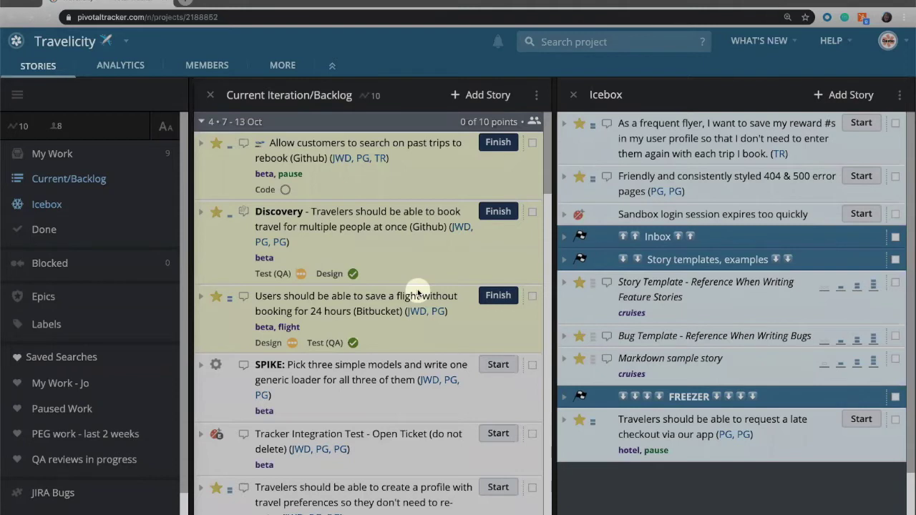
# Open the project's epics and move the Cruises epic to just below the hotel epic.
pyautogui.scroll(-3, 378, 352)
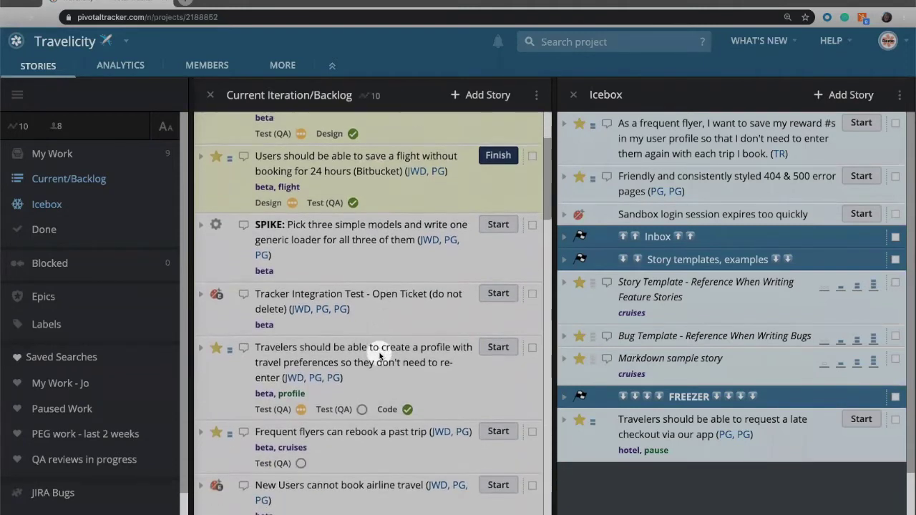
pyautogui.scroll(-5, 379, 355)
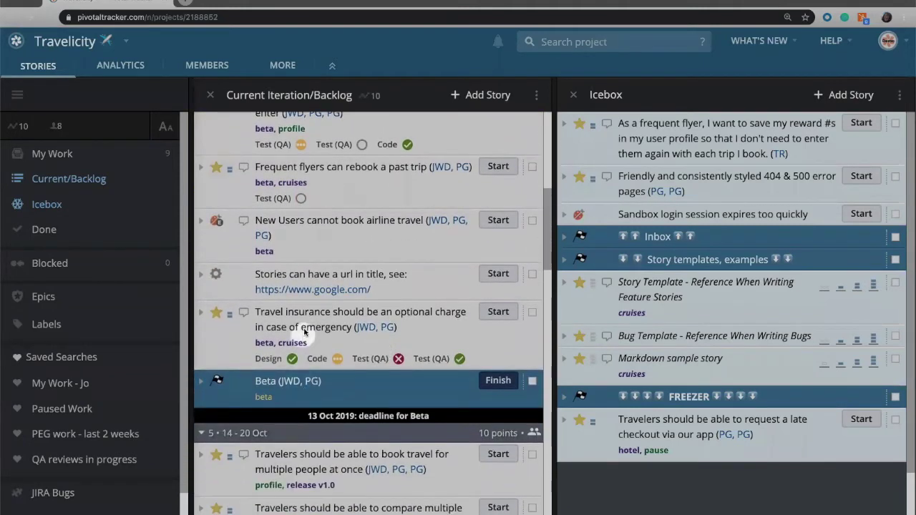
pyautogui.scroll(8, 322, 288)
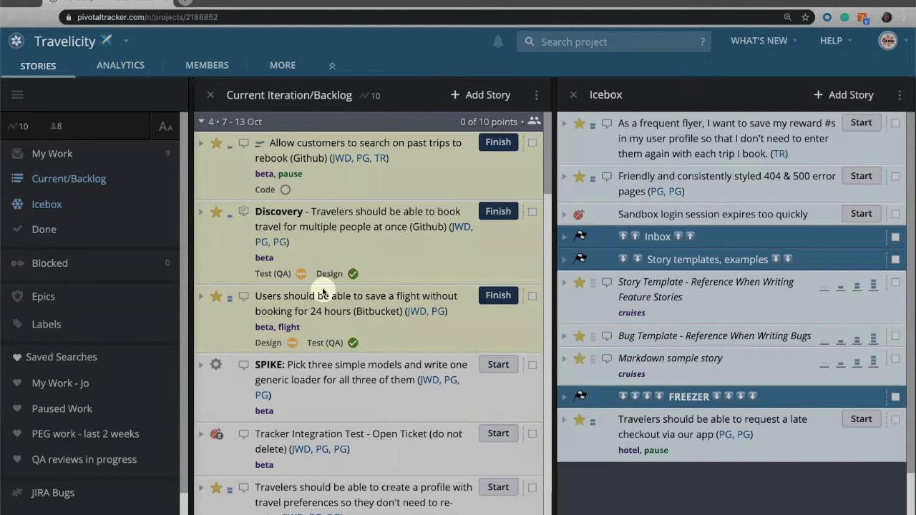
pyautogui.click(33, 301)
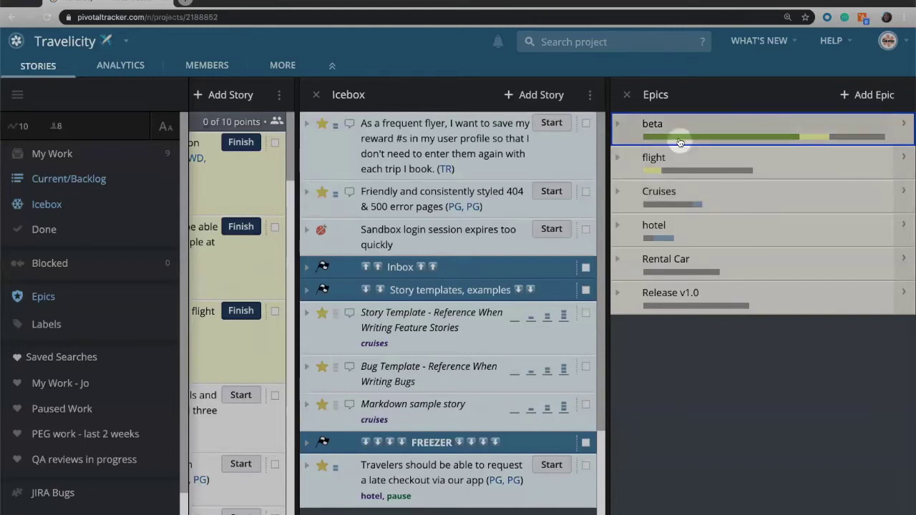
pyautogui.moveTo(680, 139)
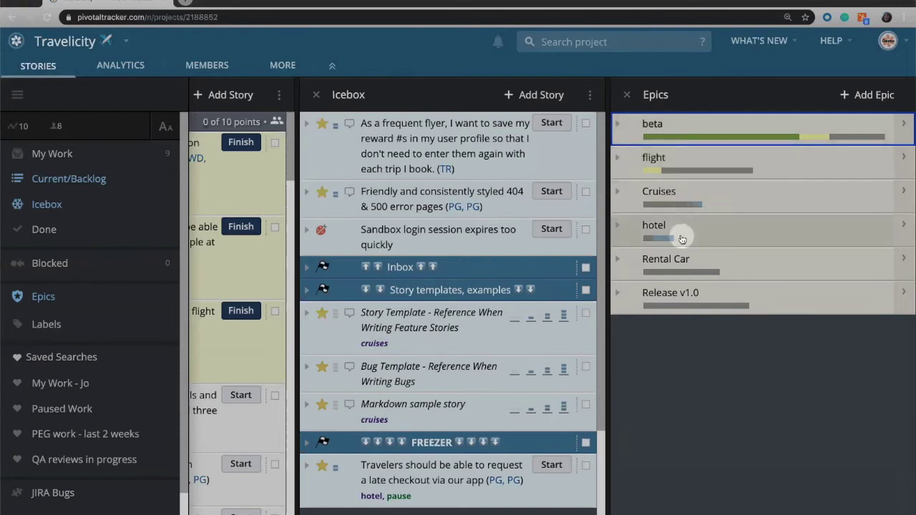
pyautogui.click(671, 195)
pyautogui.moveTo(671, 195); pyautogui.dragTo(689, 247)
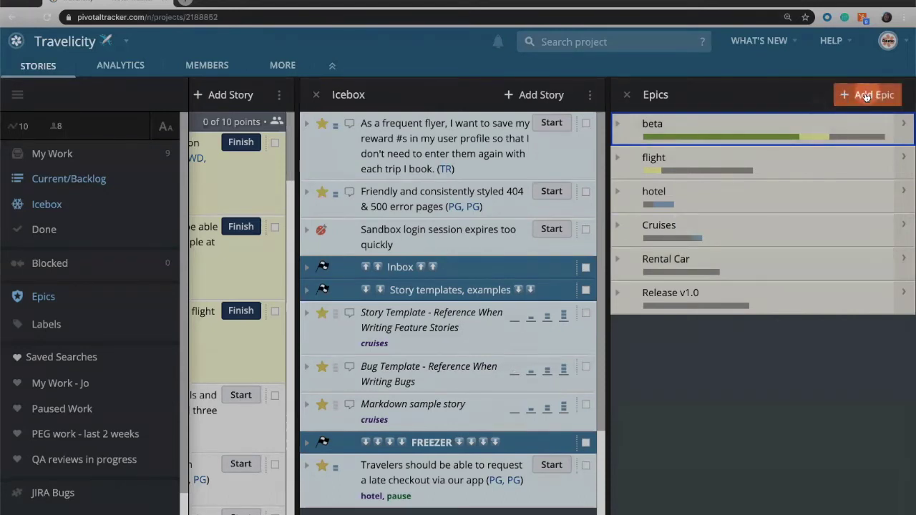
# Create and save a new epic named "Adventure Travel".
pyautogui.click(866, 95)
pyautogui.click(662, 127)
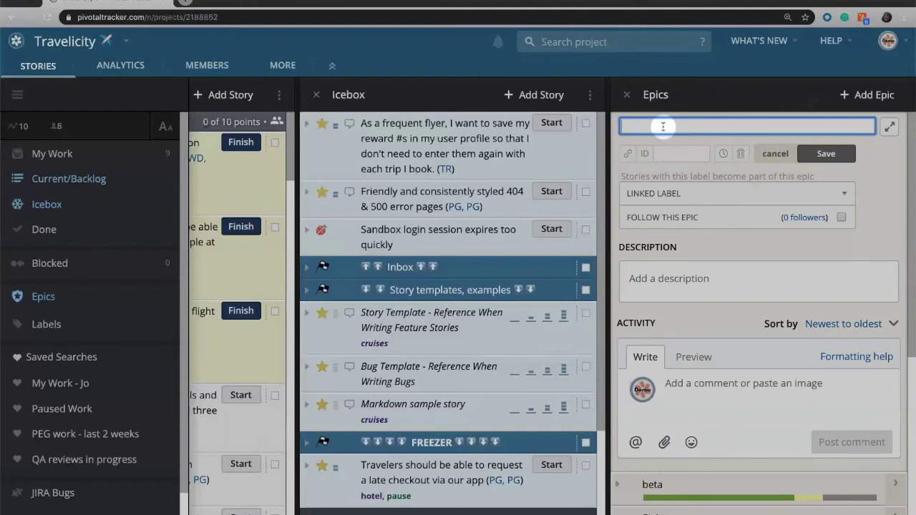
pyautogui.write('Adventure Travel')
pyautogui.click(824, 154)
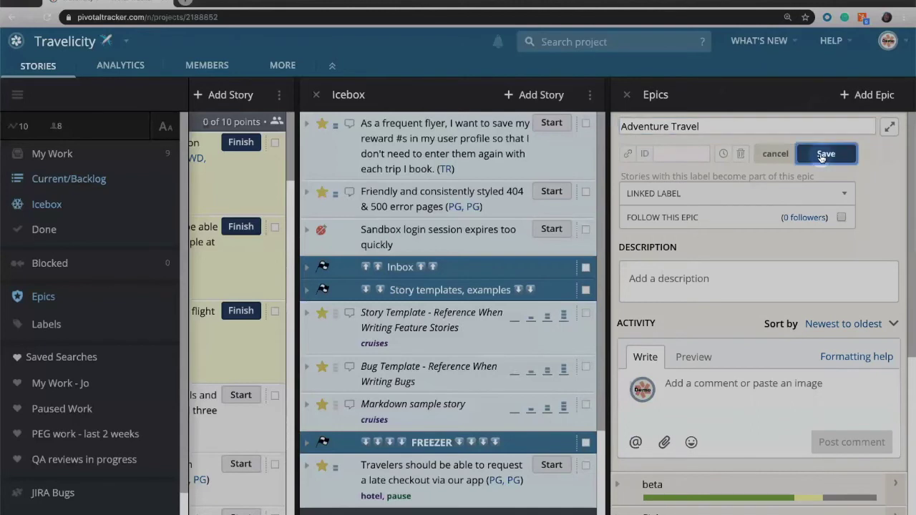
# Expand the Adventure Travel epic and add the Icebox story about styled 404 & 500 error pages to it.
pyautogui.click(618, 121)
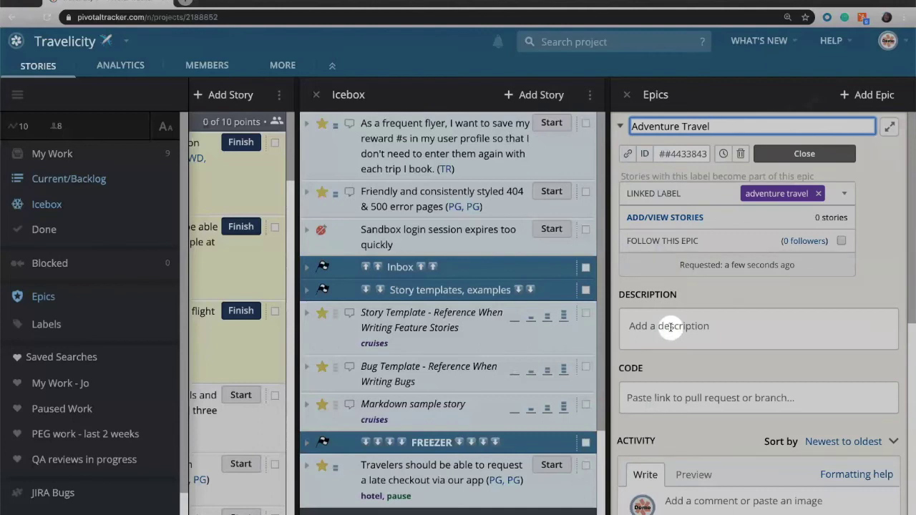
pyautogui.scroll(-3, 670, 327)
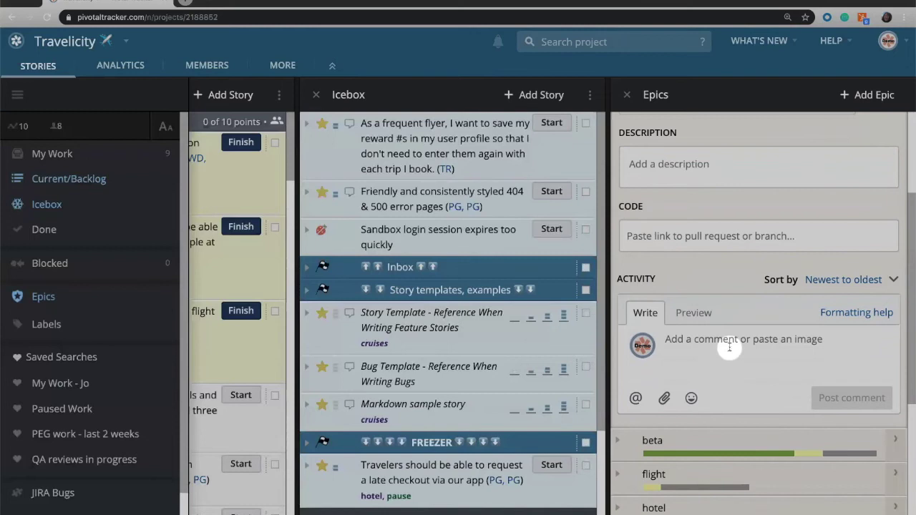
pyautogui.scroll(3, 730, 347)
pyautogui.click(763, 299)
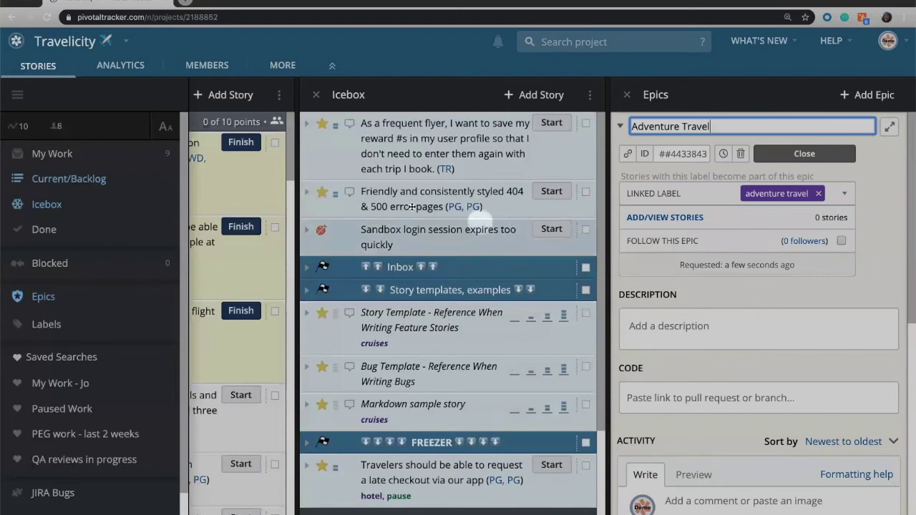
pyautogui.moveTo(390, 201); pyautogui.dragTo(598, 235)
pyautogui.moveTo(664, 259); pyautogui.dragTo(729, 294)
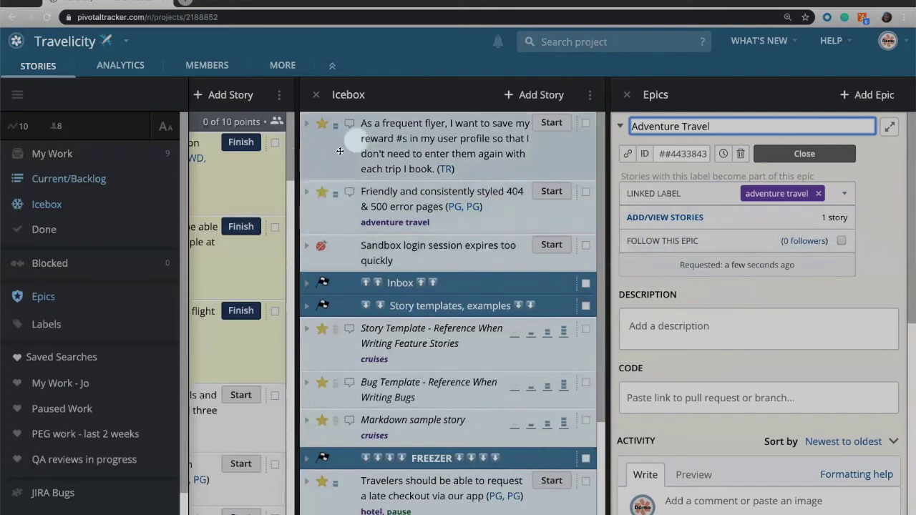
# Apply the adventure travel label in bulk to the Discovery, SPIKE, traveler profile creation and frequent flyer reward stories.
pyautogui.click(276, 228)
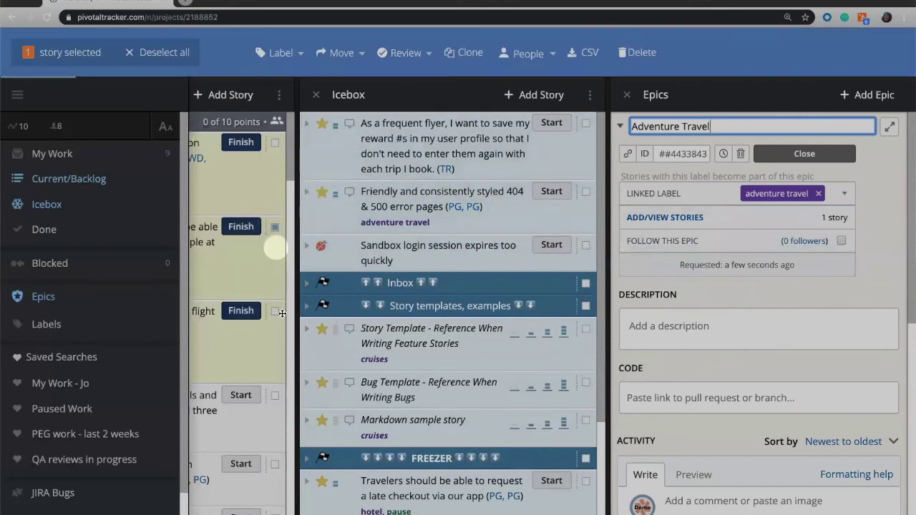
pyautogui.click(275, 395)
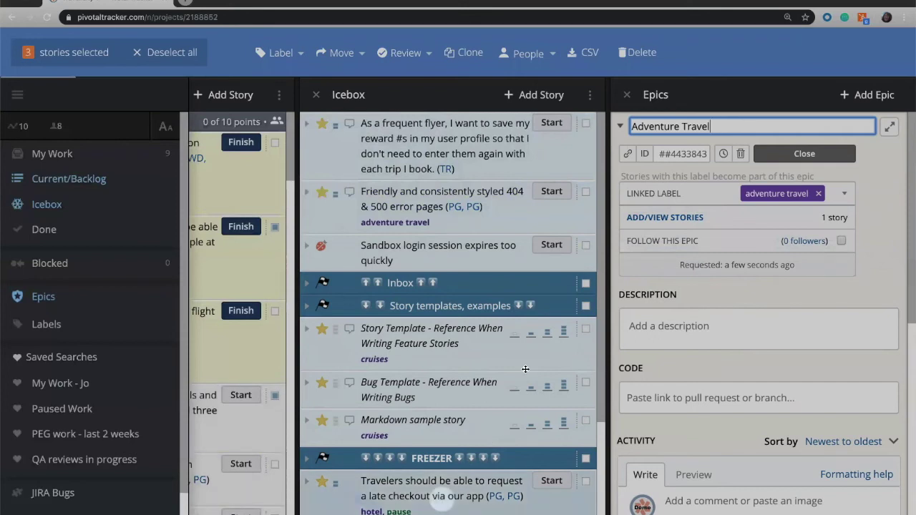
pyautogui.click(586, 124)
pyautogui.click(585, 124)
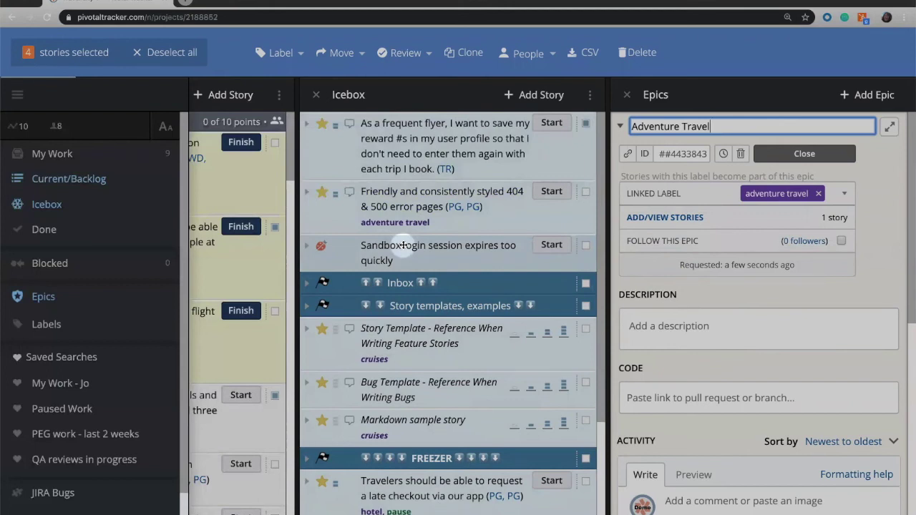
pyautogui.click(280, 54)
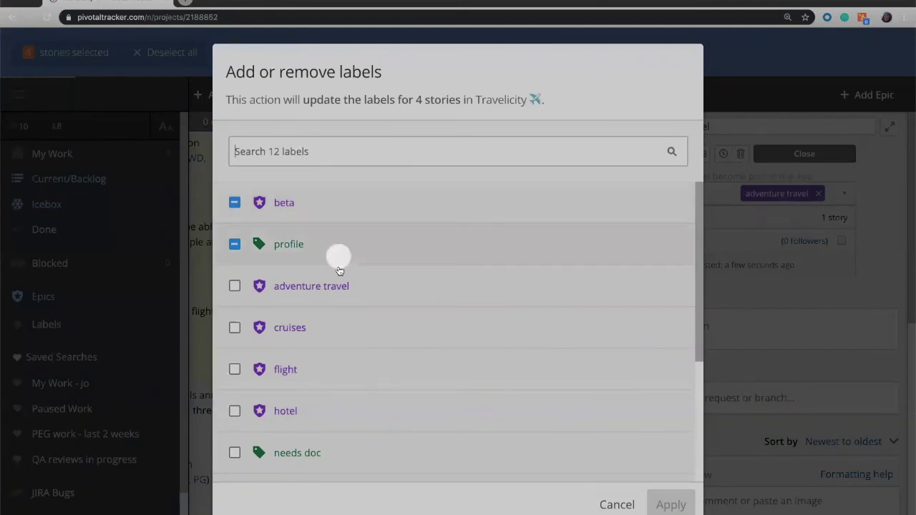
pyautogui.click(328, 286)
pyautogui.scroll(-1, 446, 423)
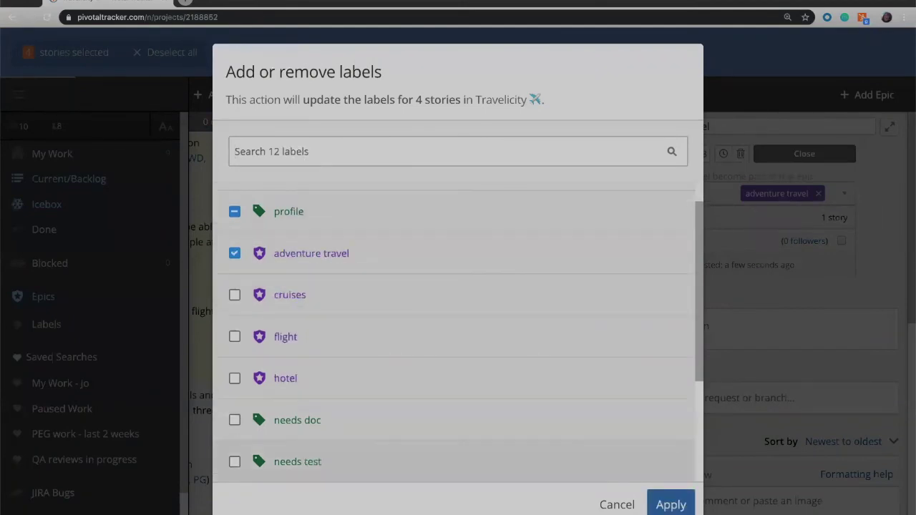
pyautogui.click(670, 505)
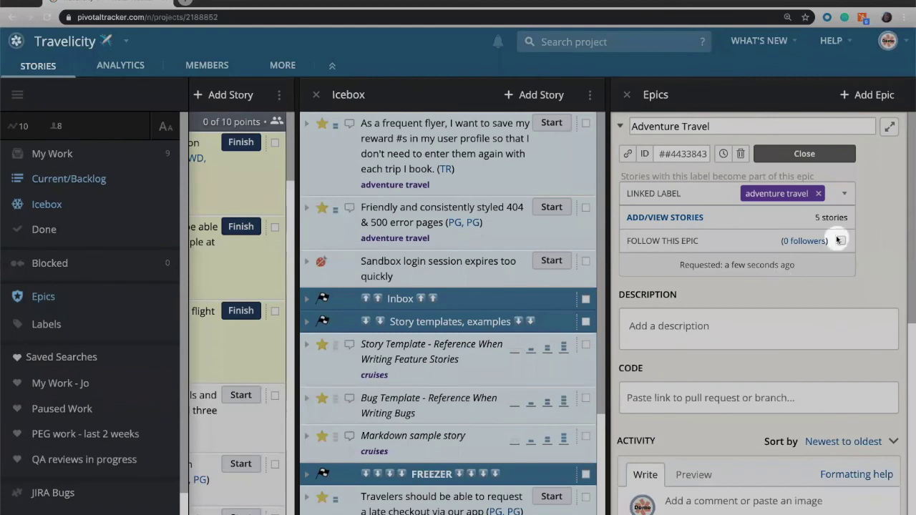
# Collapse the Adventure Travel epic and check its progress breakdown by story state.
pyautogui.click(806, 153)
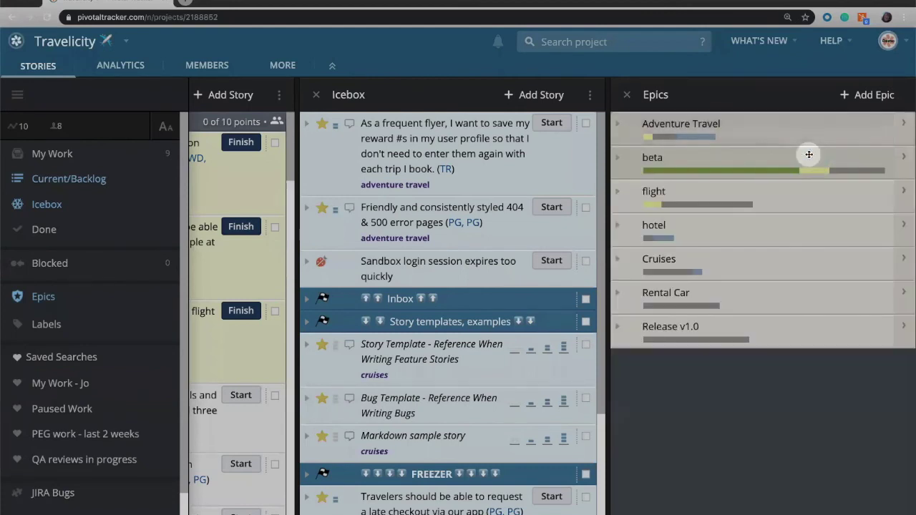
pyautogui.click(657, 139)
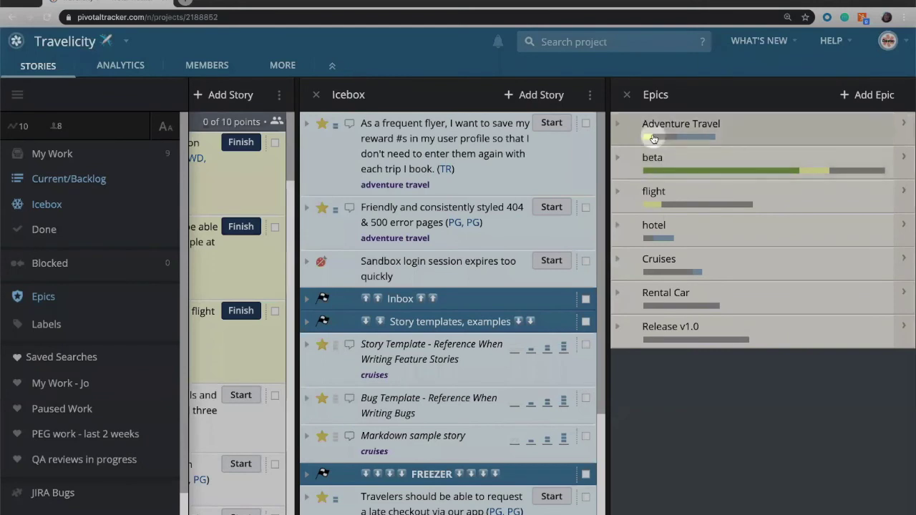
pyautogui.moveTo(659, 138)
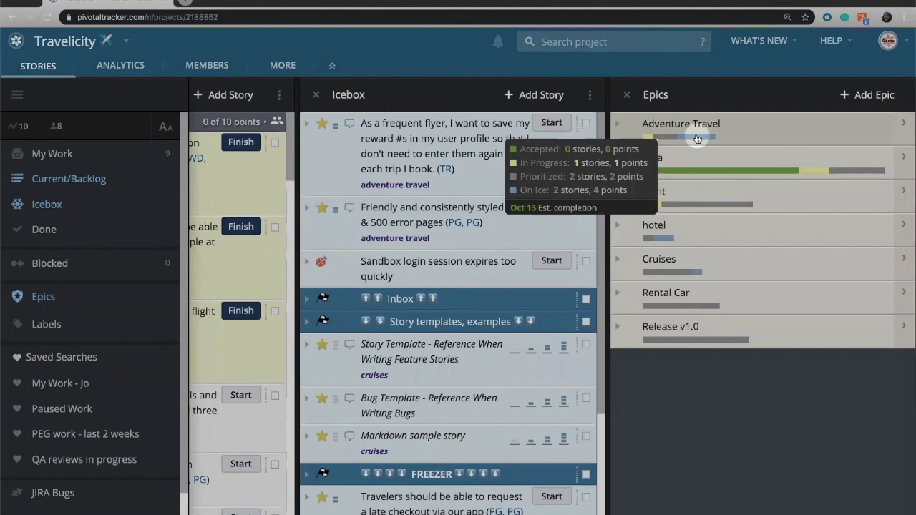
pyautogui.click(627, 95)
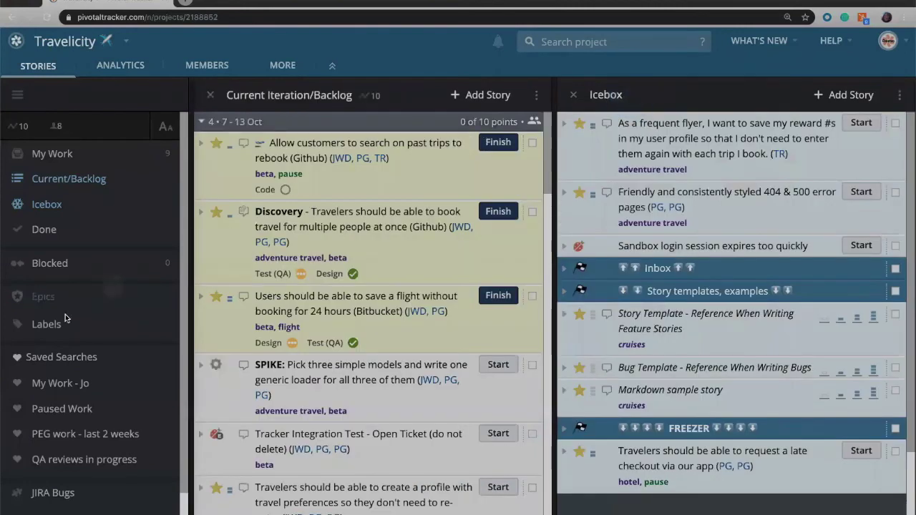
# Convert the existing profile label to an epic and display the project's epics again in place of the labels.
pyautogui.click(45, 326)
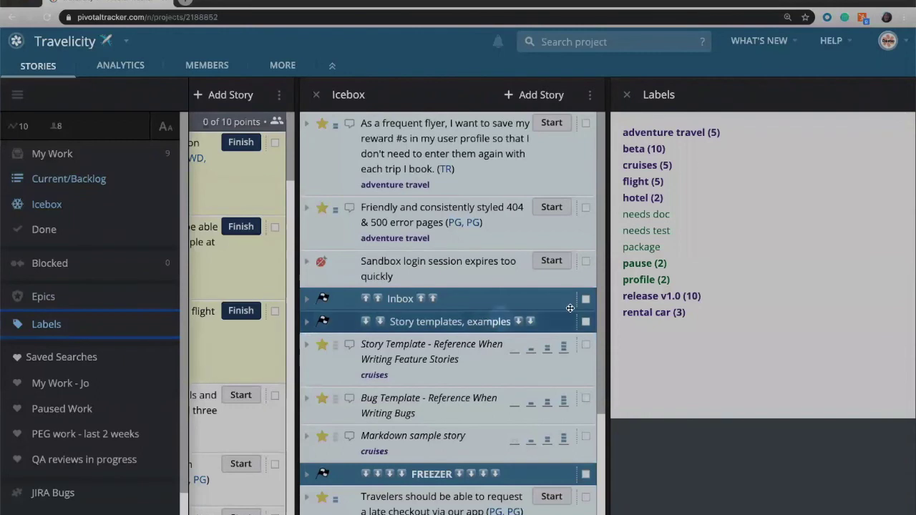
pyautogui.moveTo(647, 281)
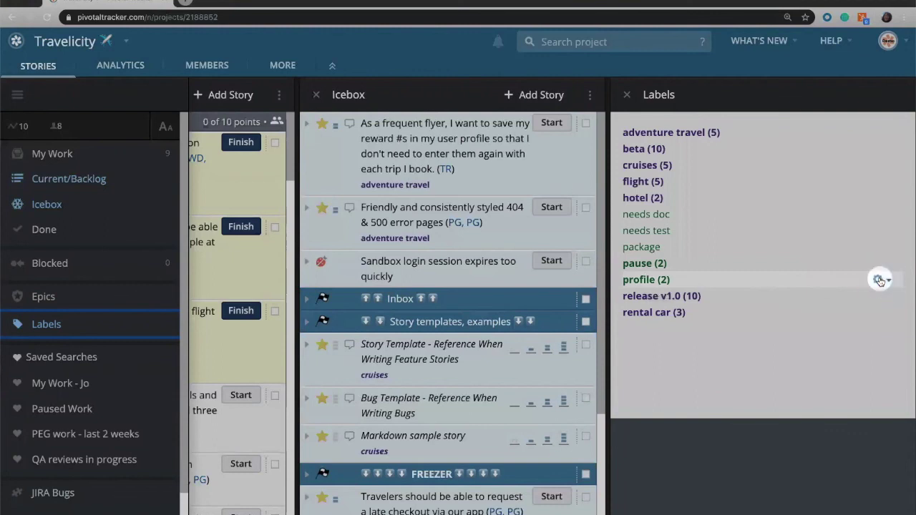
pyautogui.click(878, 281)
pyautogui.click(880, 282)
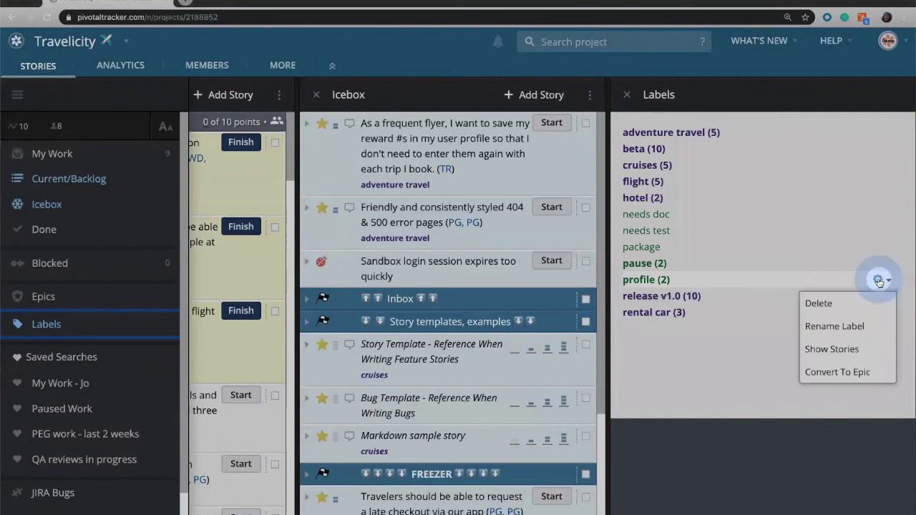
pyautogui.click(854, 373)
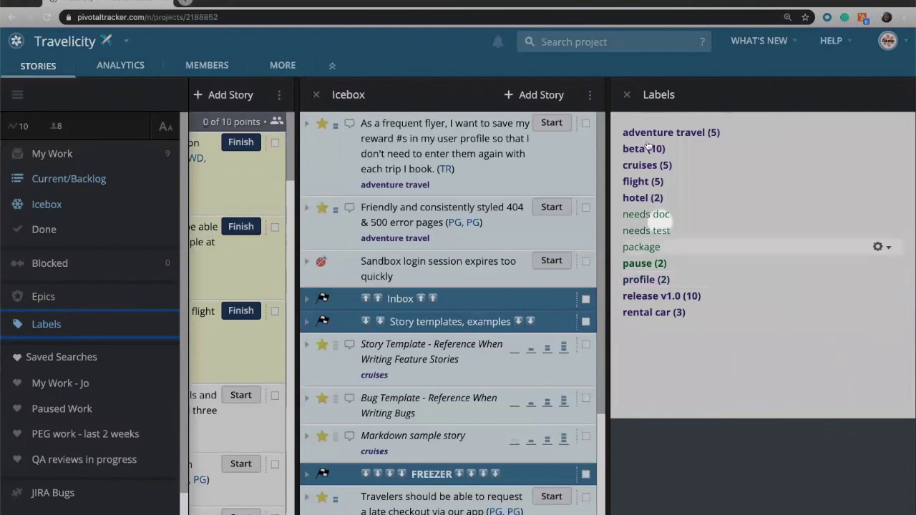
pyautogui.click(627, 94)
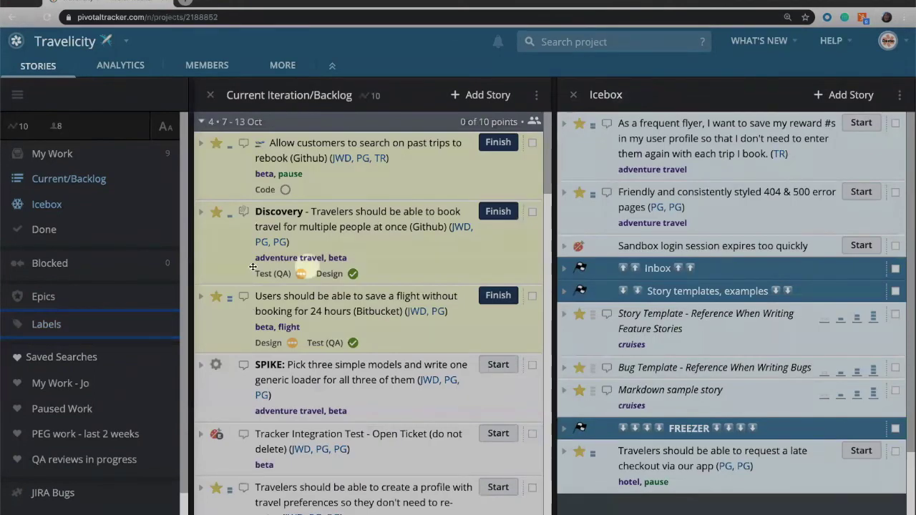
pyautogui.click(77, 298)
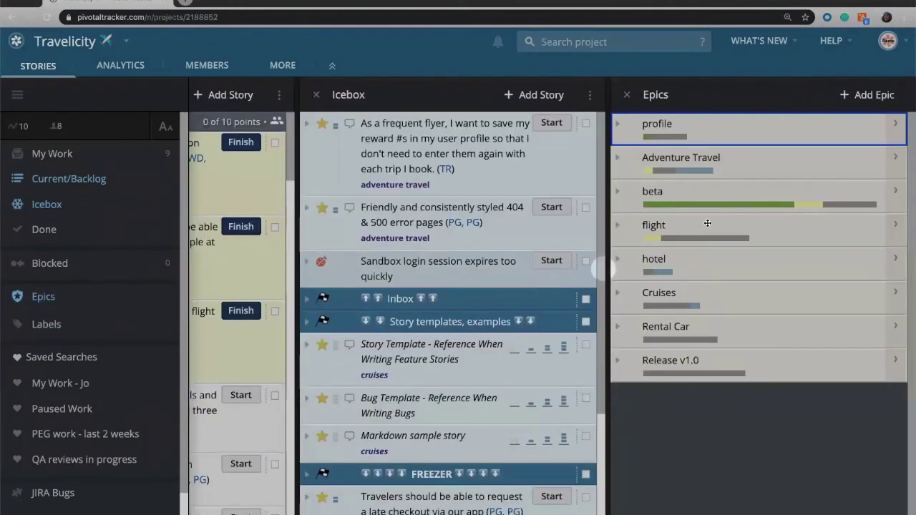